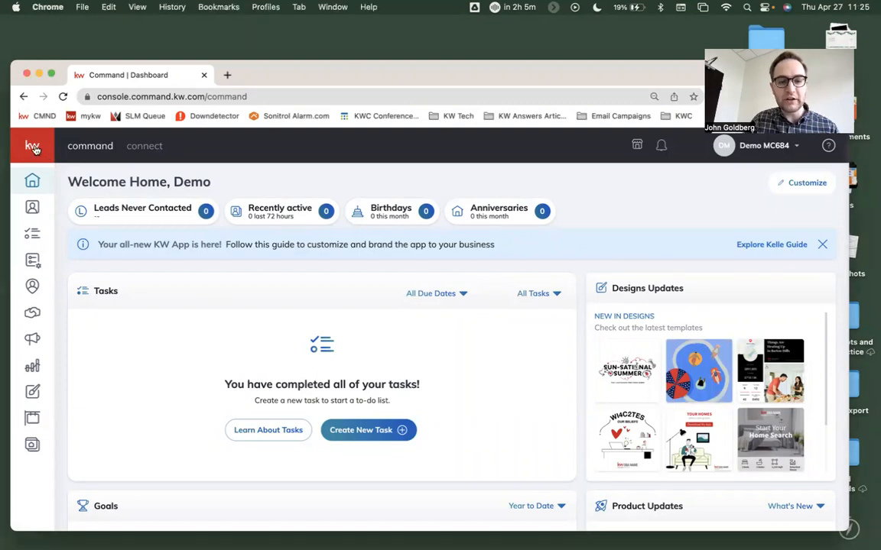
Open the Opportunities pipeline and view the Cultivate phase of the Listings
click(35, 149)
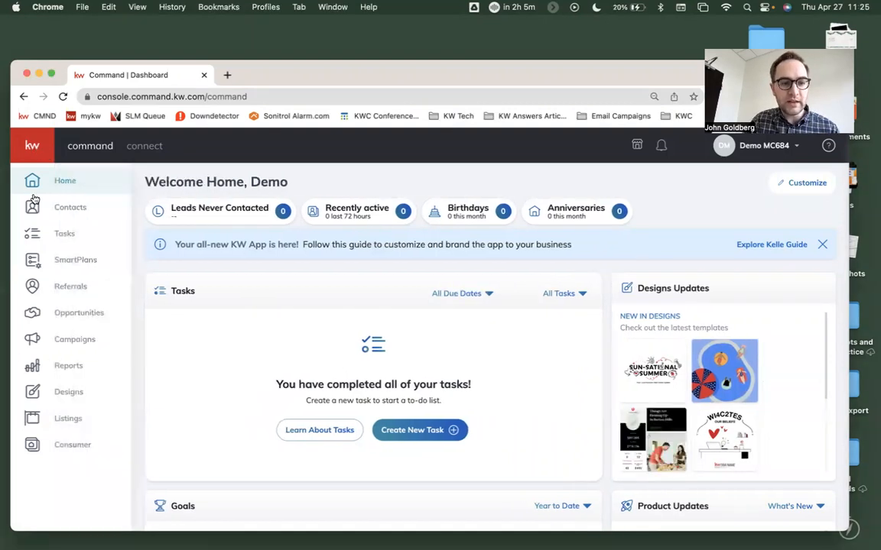
click(32, 316)
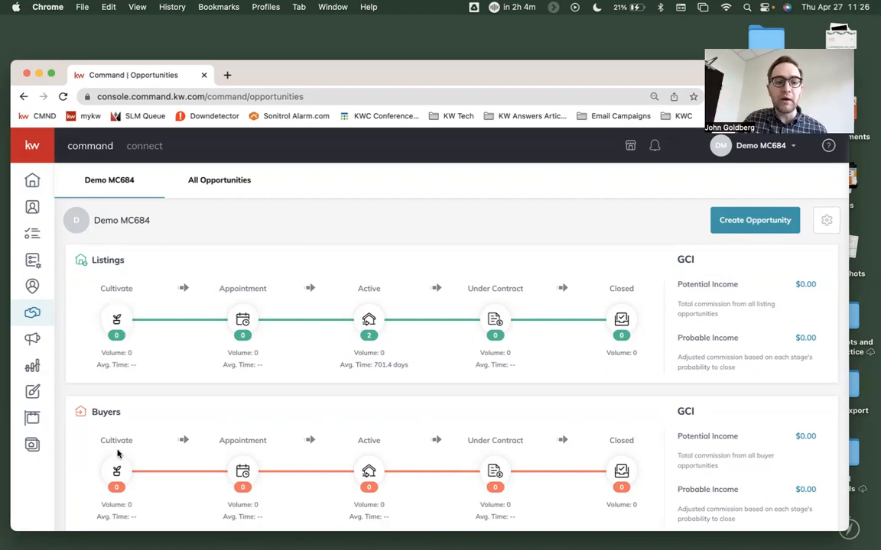
click(117, 321)
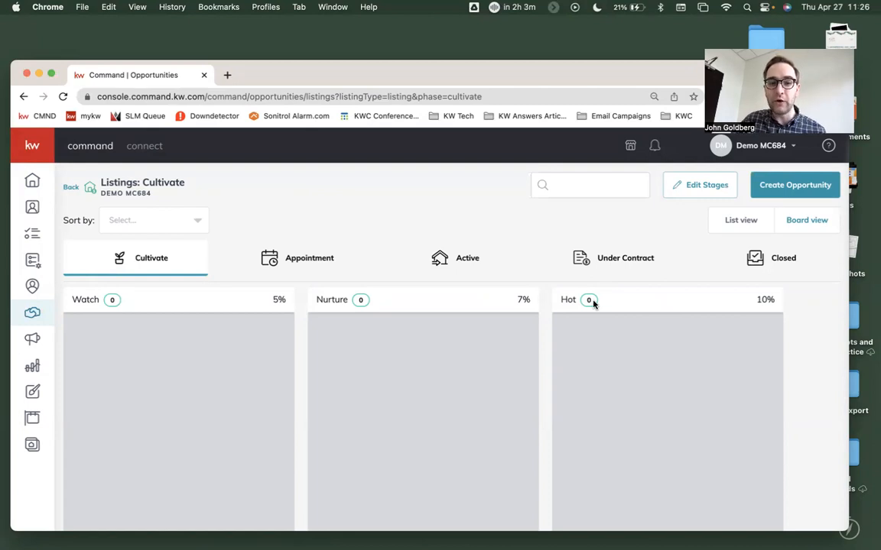
Review the stages in the Appointment, Active, Under Contract and Closed phases of the Listings pipeline
click(333, 261)
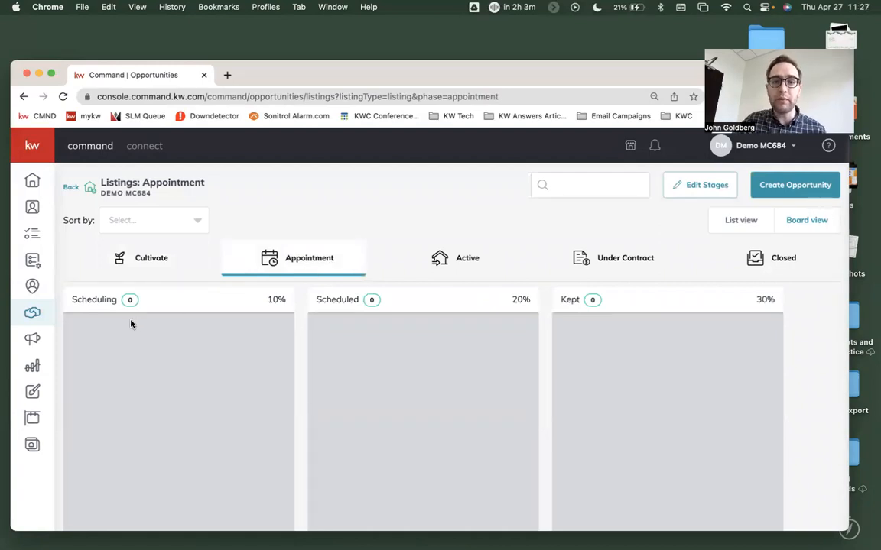
click(459, 263)
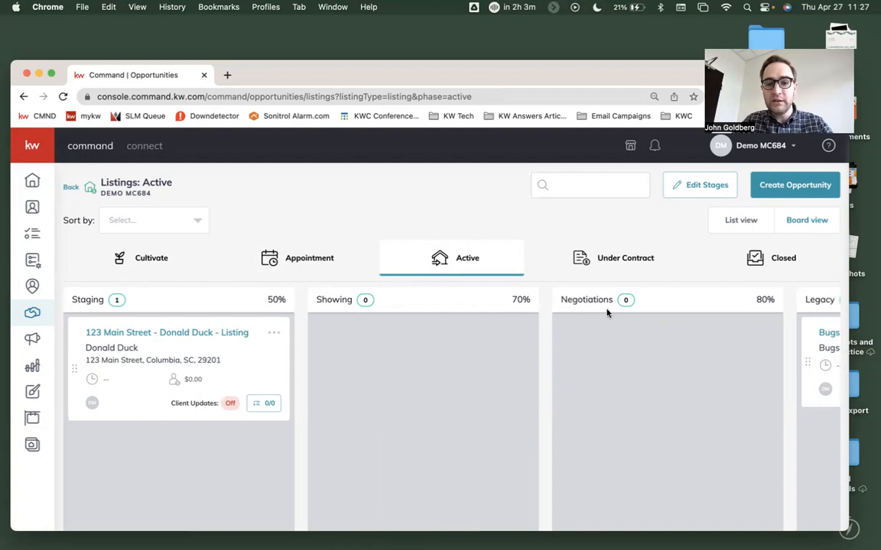
scroll(607, 312, right, 5)
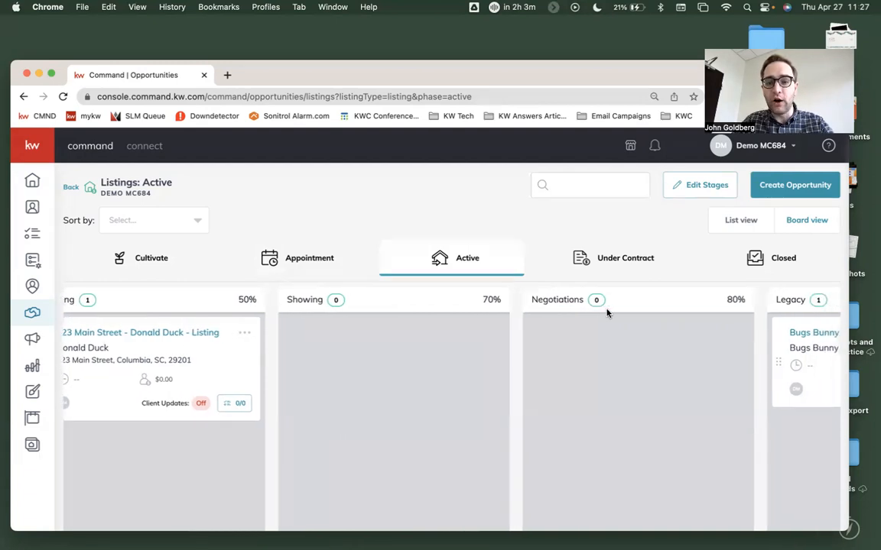
click(604, 260)
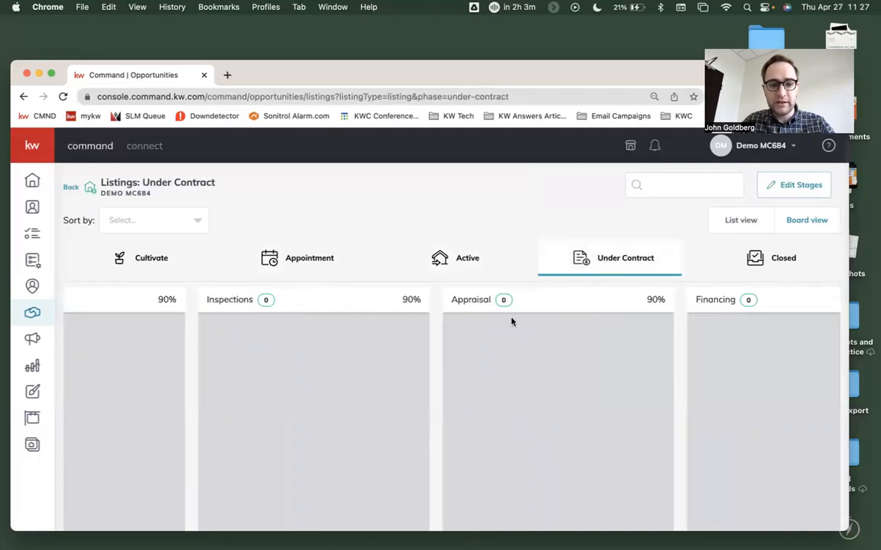
scroll(512, 321, left, 5)
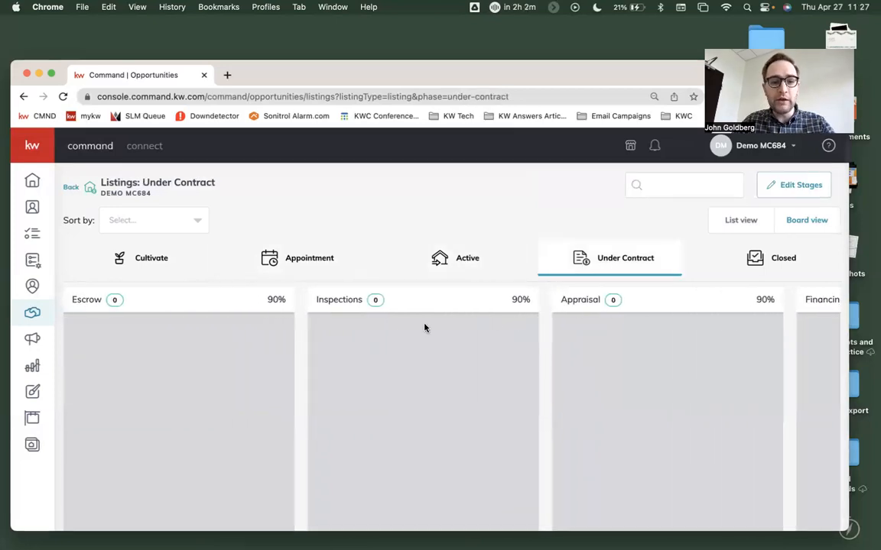
scroll(334, 306, right, 7)
scroll(459, 298, right, 10)
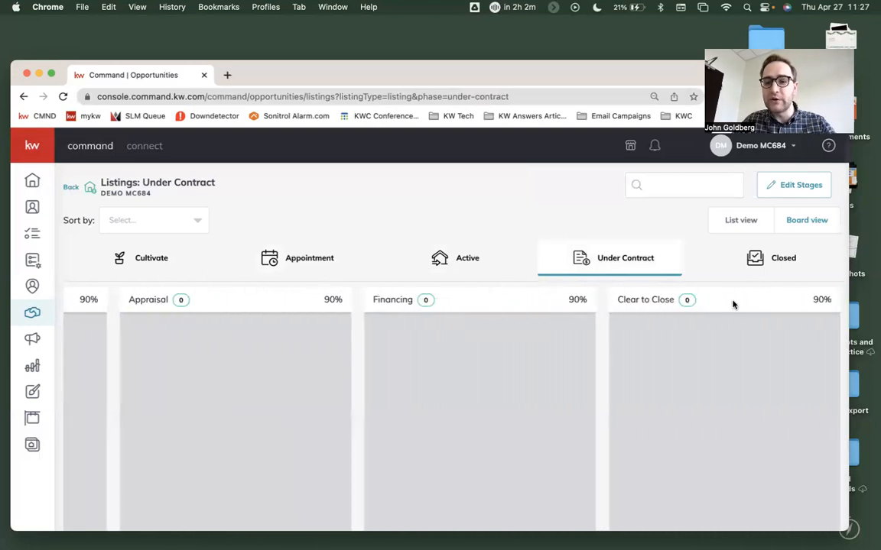
click(762, 268)
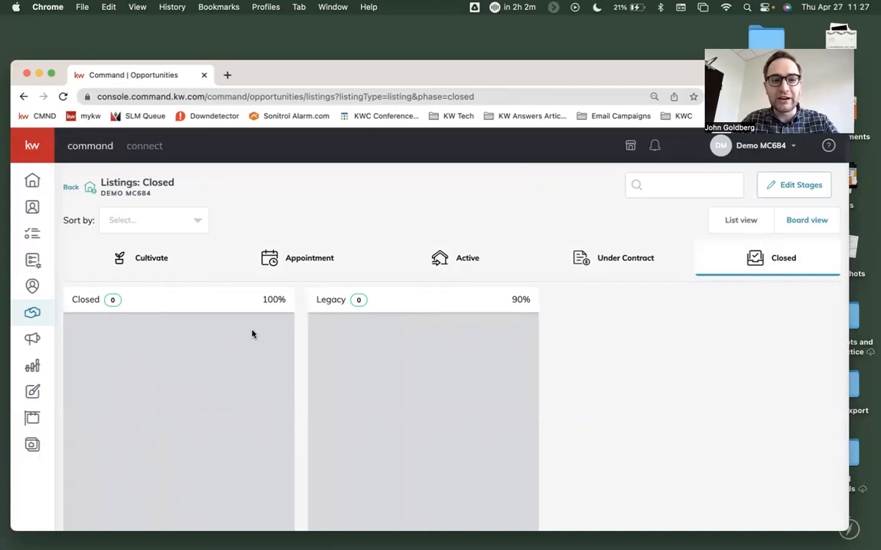
Open the second contact's record from Contacts and show the opportunities linked to it
click(31, 210)
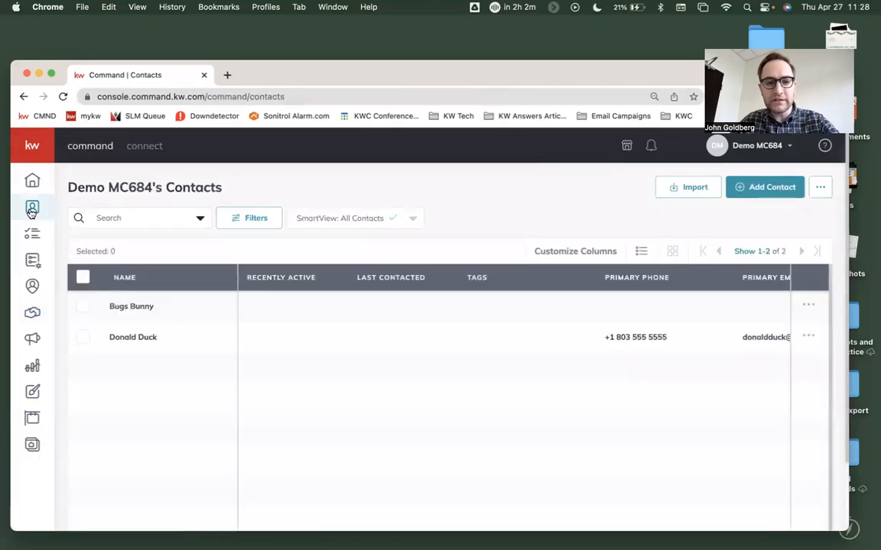
click(134, 342)
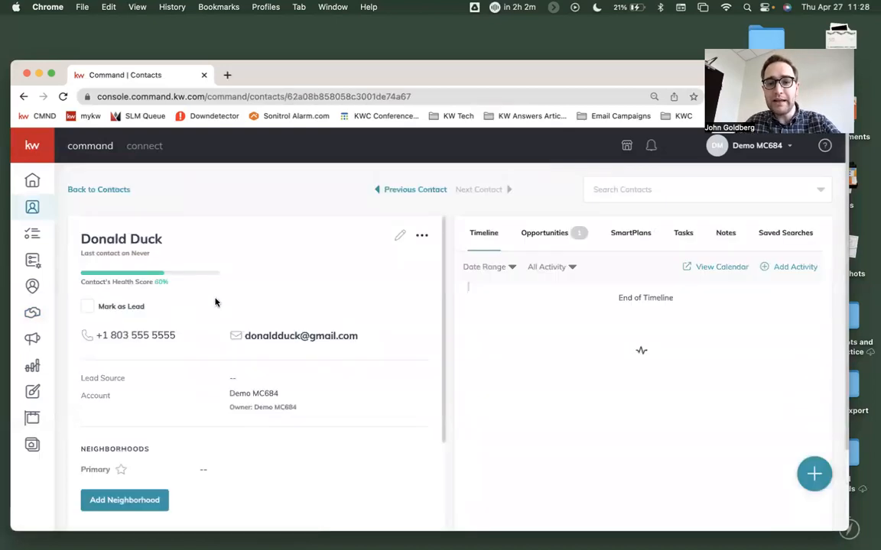
click(545, 236)
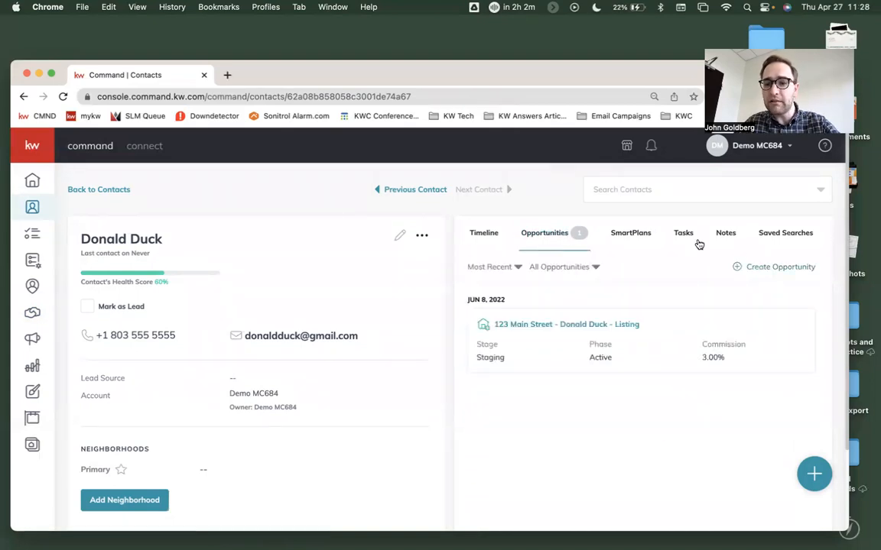
Start a new opportunity for this contact and set its opportunity type to Buyer
click(775, 266)
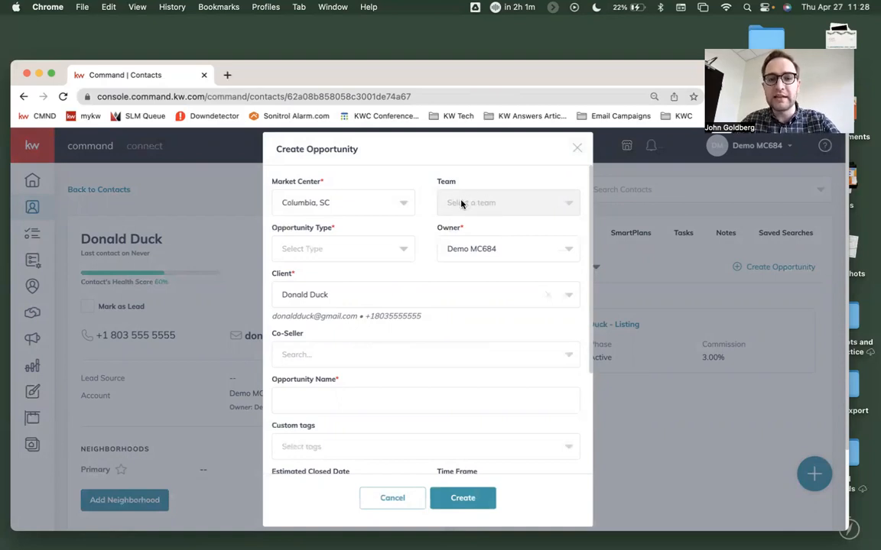
click(374, 250)
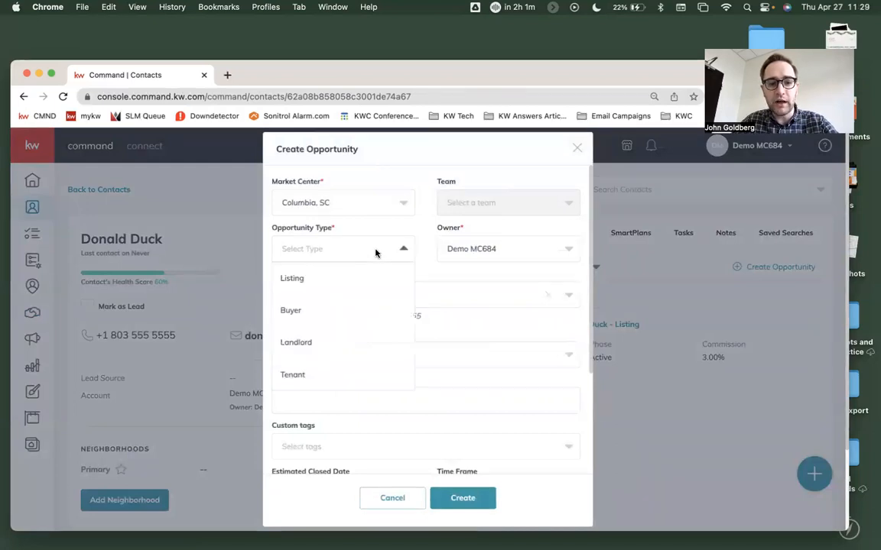
click(302, 315)
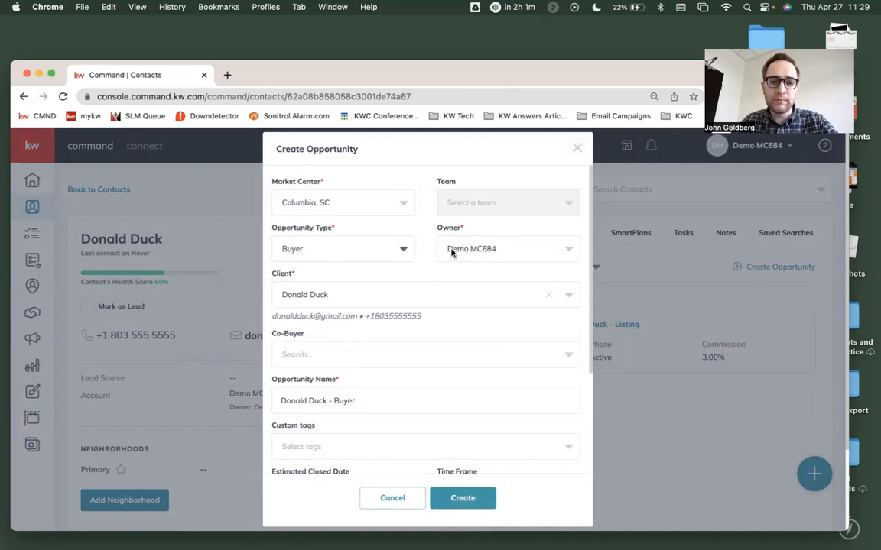
Set the new opportunity's phase to Cultivate and its stage to Hot
scroll(451, 253, down, 3)
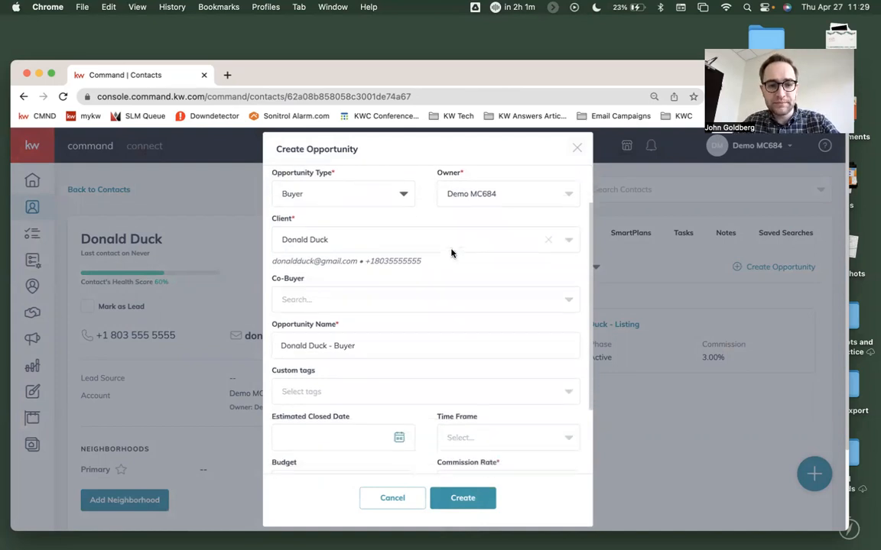
scroll(451, 253, down, 1)
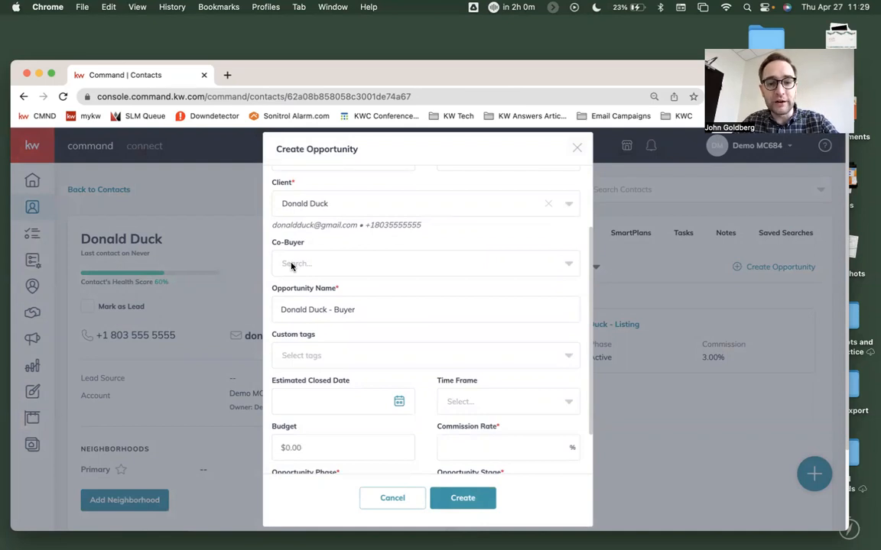
scroll(292, 263, down, 3)
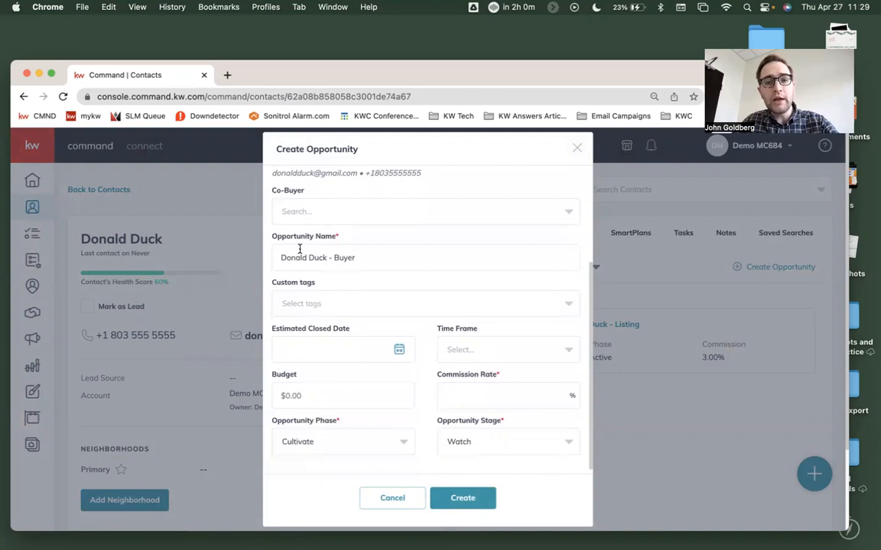
click(361, 257)
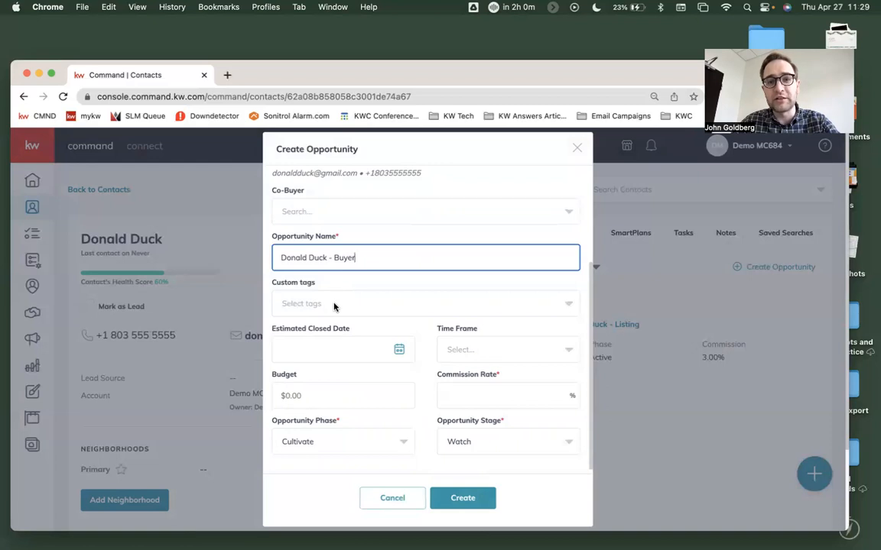
scroll(334, 307, down, 1)
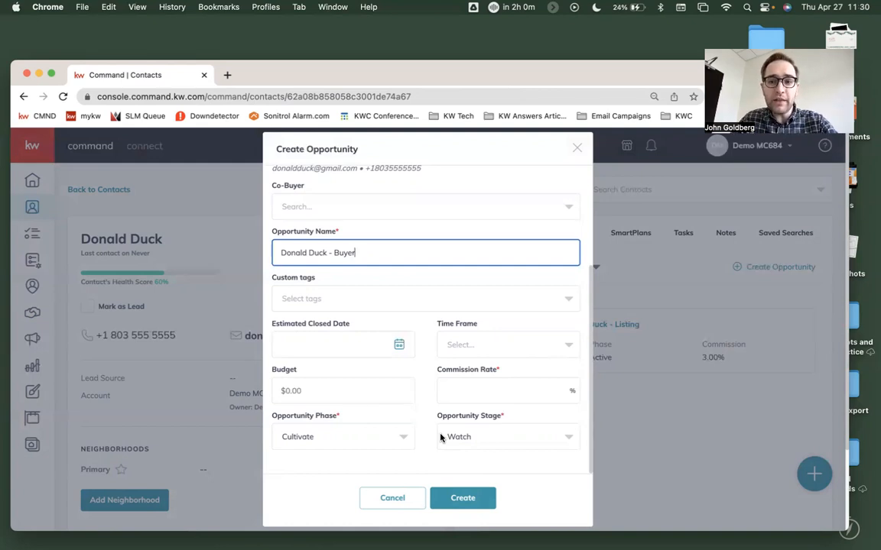
click(403, 438)
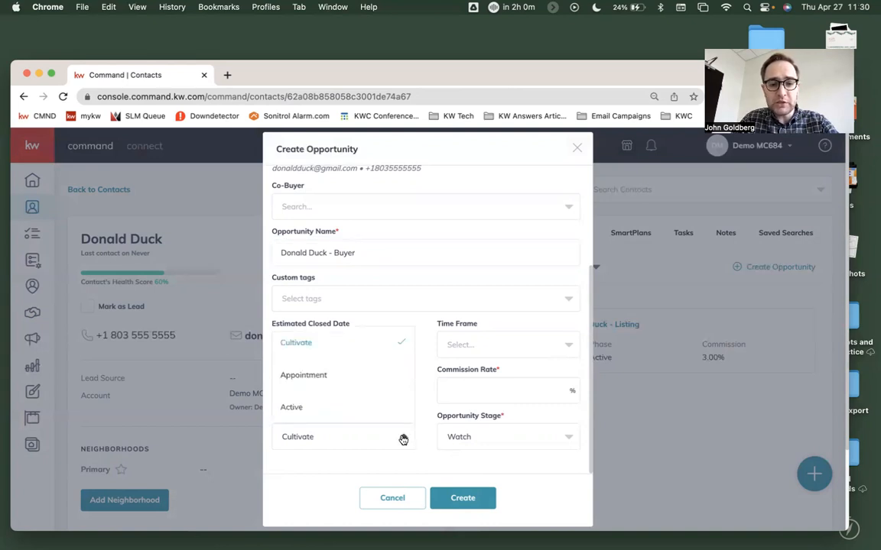
click(322, 343)
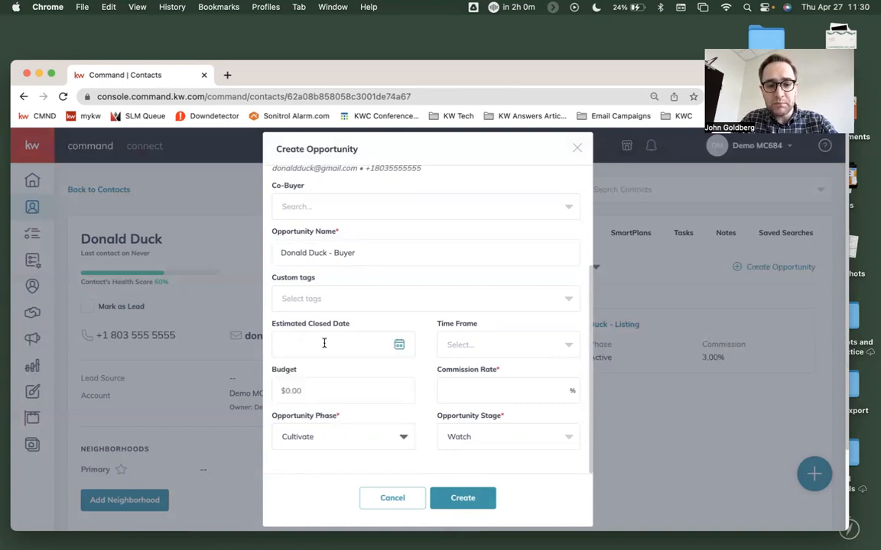
click(452, 438)
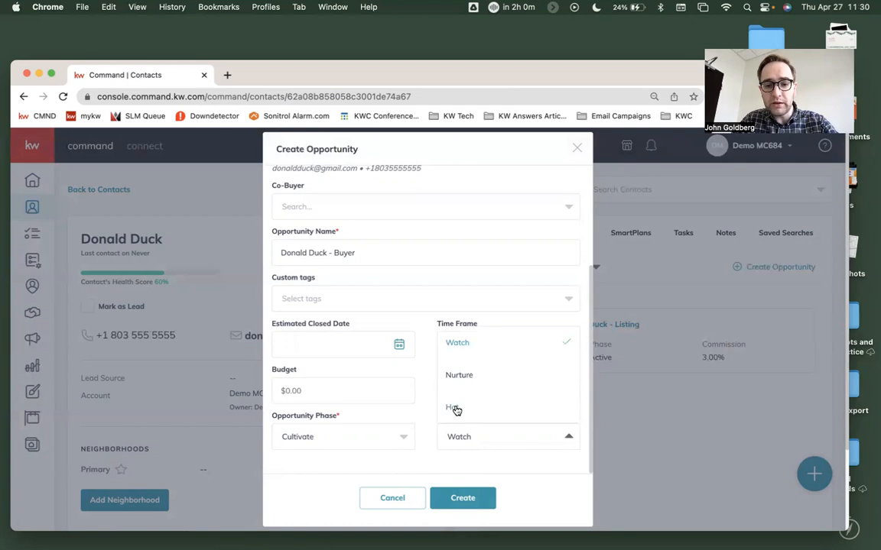
click(453, 409)
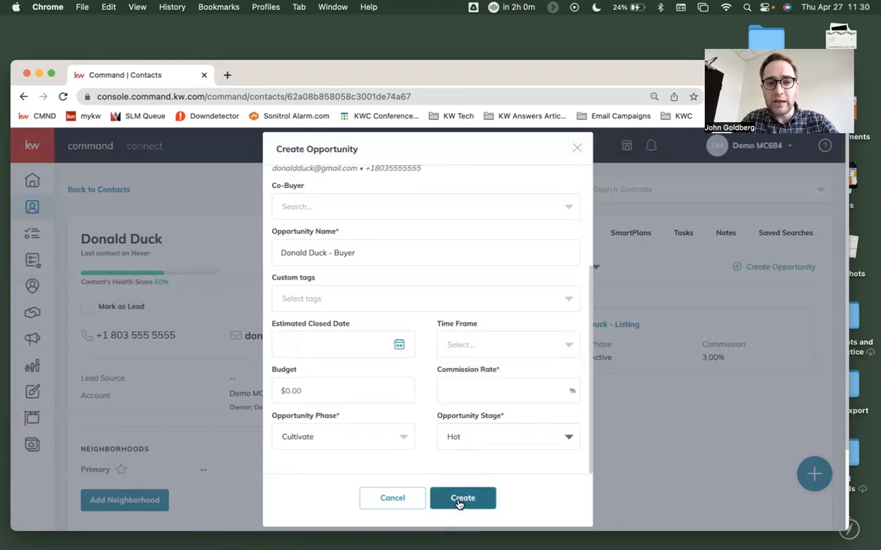
Set the required commission rate to 3% and create the buyer opportunity
click(459, 502)
click(468, 389)
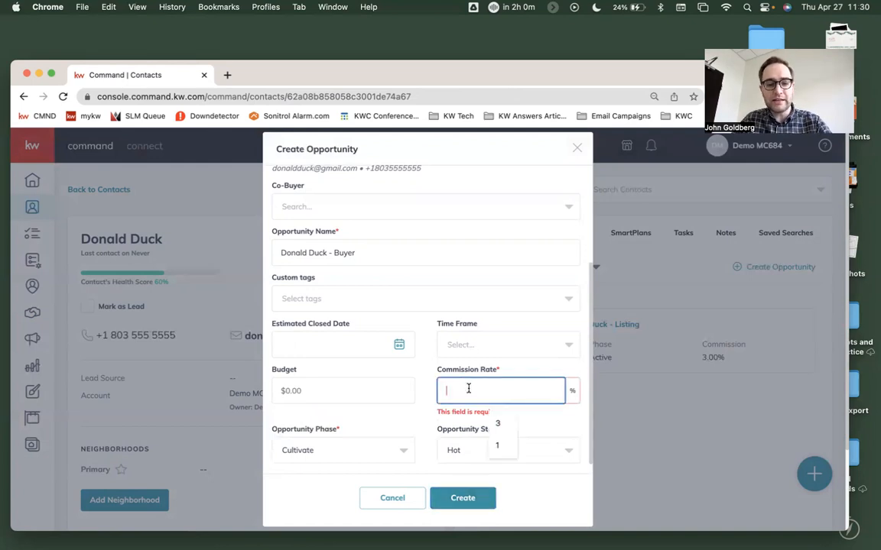
click(497, 424)
click(458, 497)
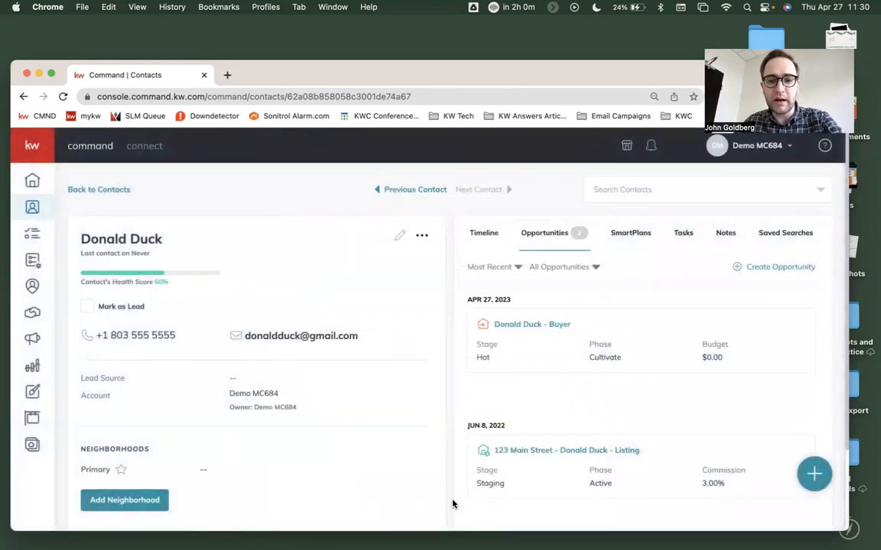
Open the details of the new buyer opportunity from the contact's record
click(540, 326)
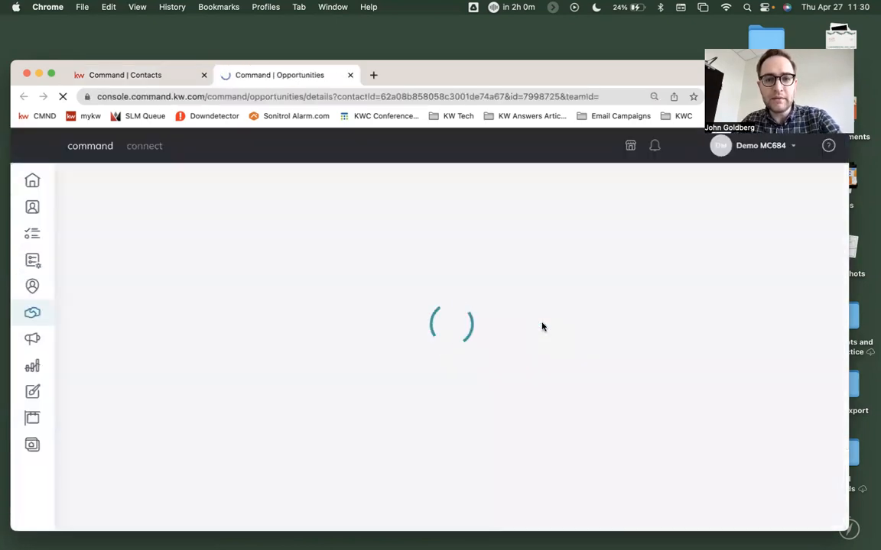